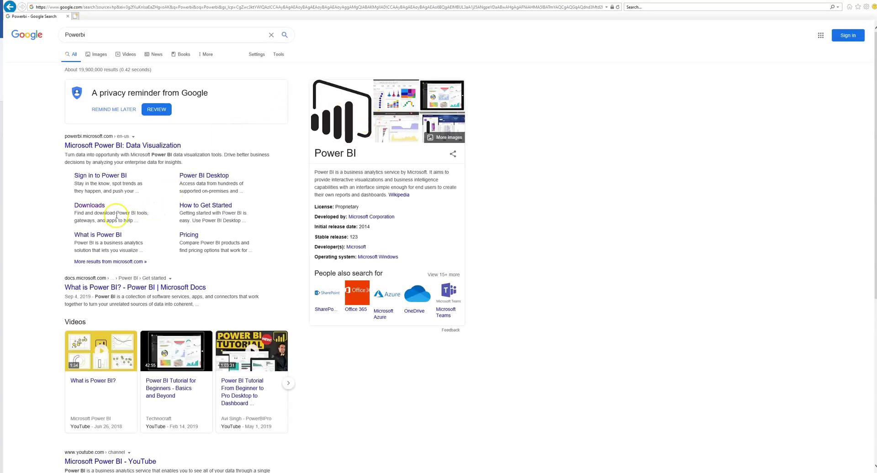
Get Power BI Desktop from the Microsoft Store through the Power BI downloads page.
click(99, 207)
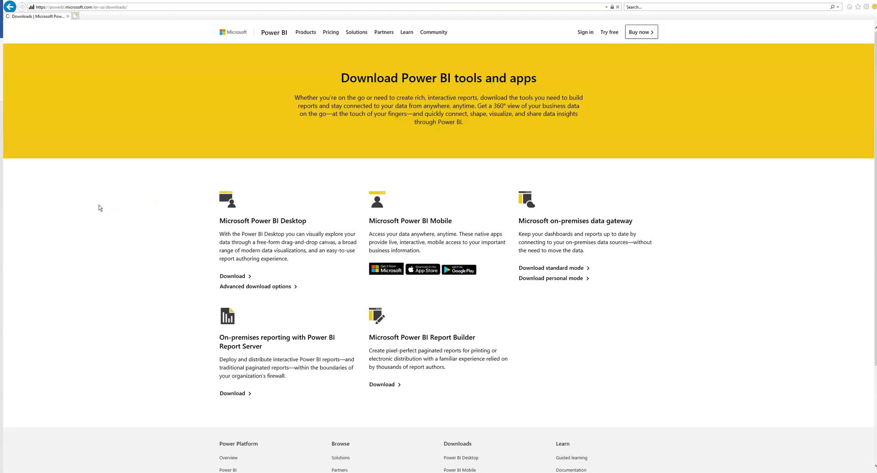
click(225, 276)
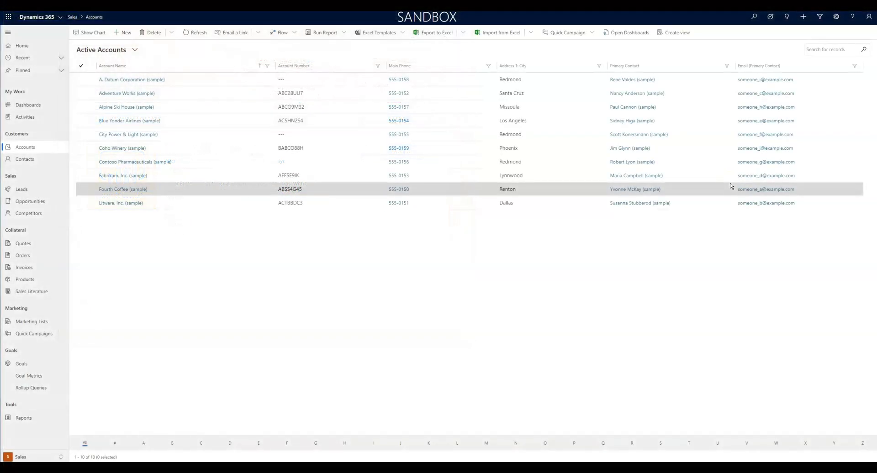
Go to Advanced Settings > Customizations > Developer Resources and select the Instance Web API service root URL.
click(838, 22)
click(808, 50)
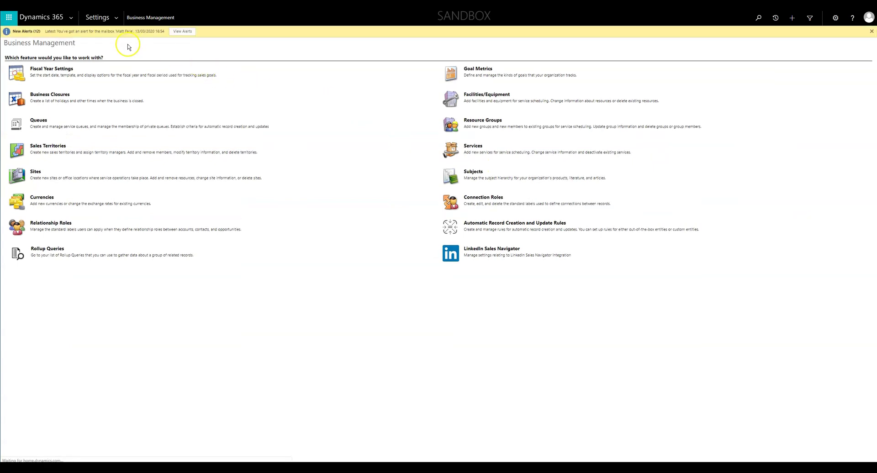
click(117, 20)
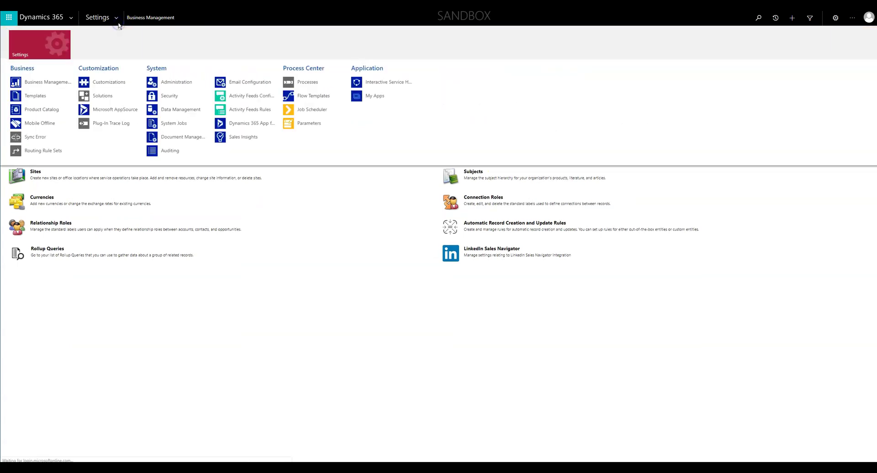
click(122, 84)
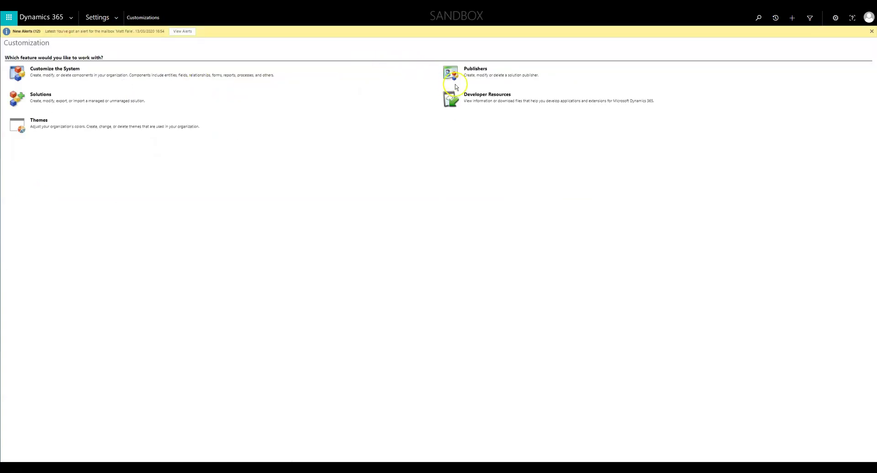
click(507, 96)
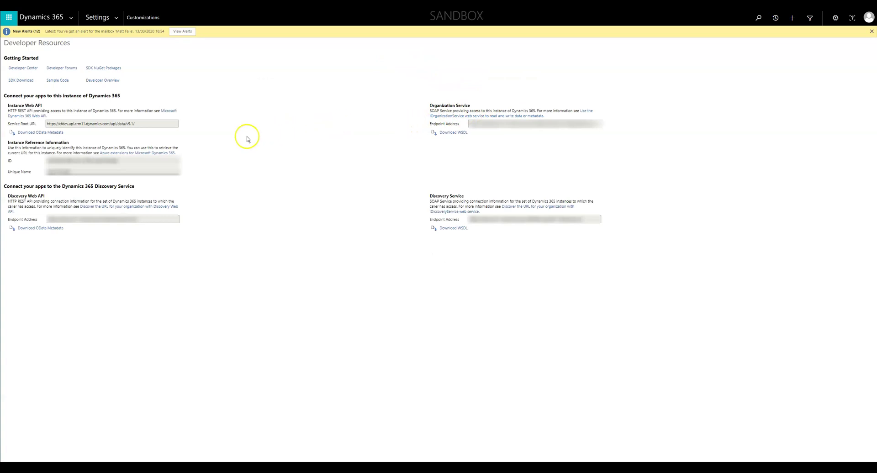
click(115, 131)
drag(137, 124, 47, 127)
key(ctrl+c)
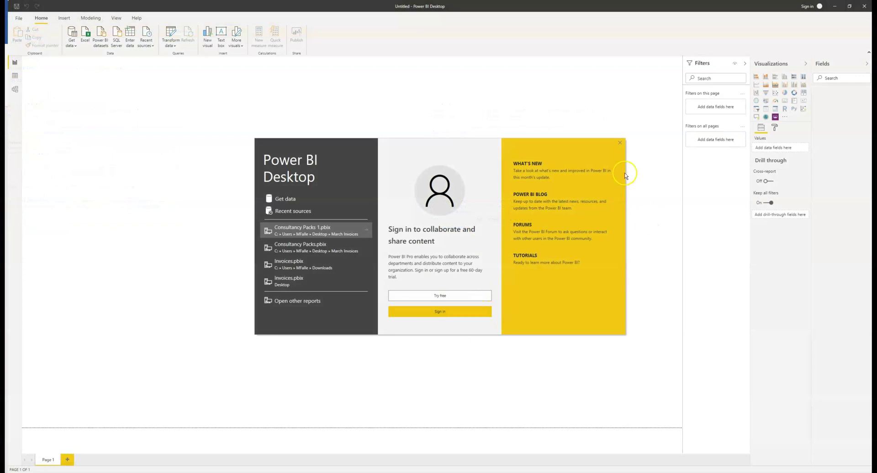
Dismiss the start screen and connect with the Dynamics 365 (online) connector from Get data > More.
click(620, 143)
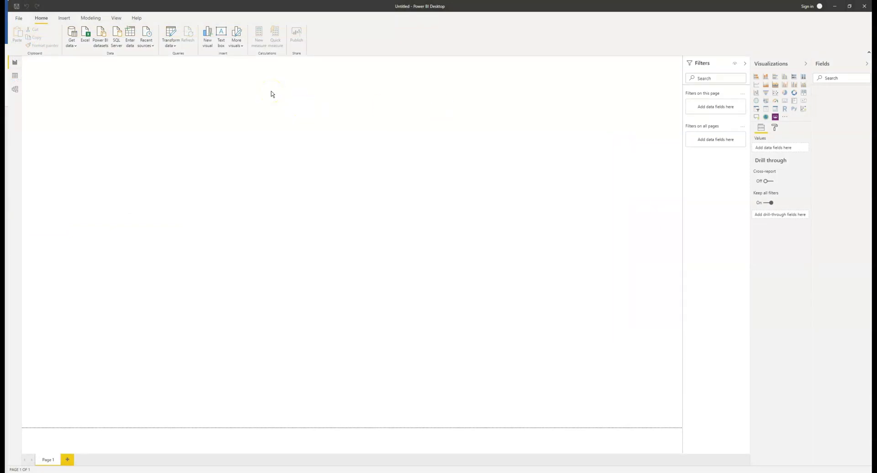
click(77, 49)
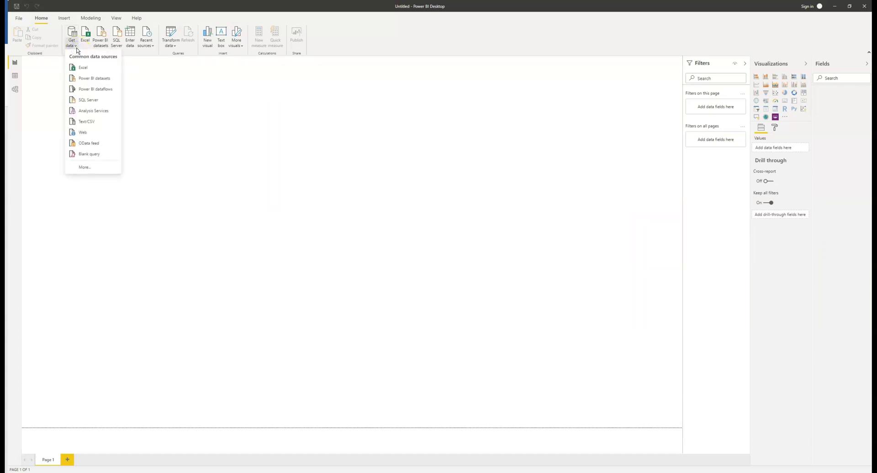
click(102, 167)
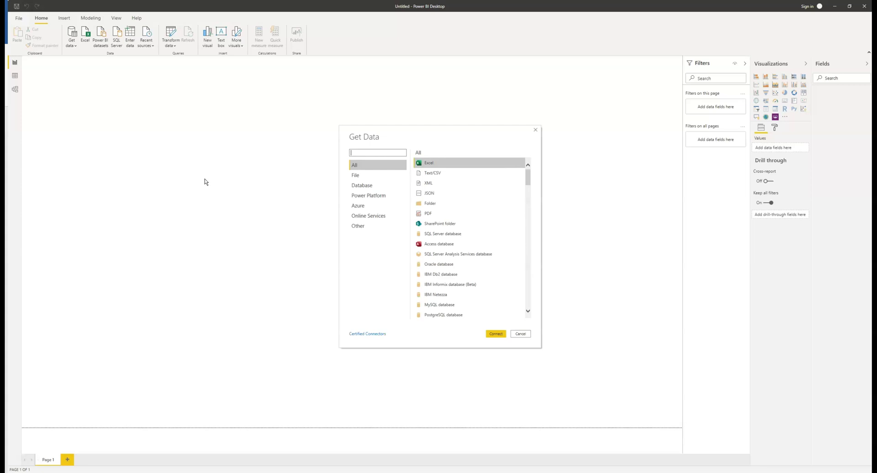
drag(529, 177, 532, 218)
click(465, 225)
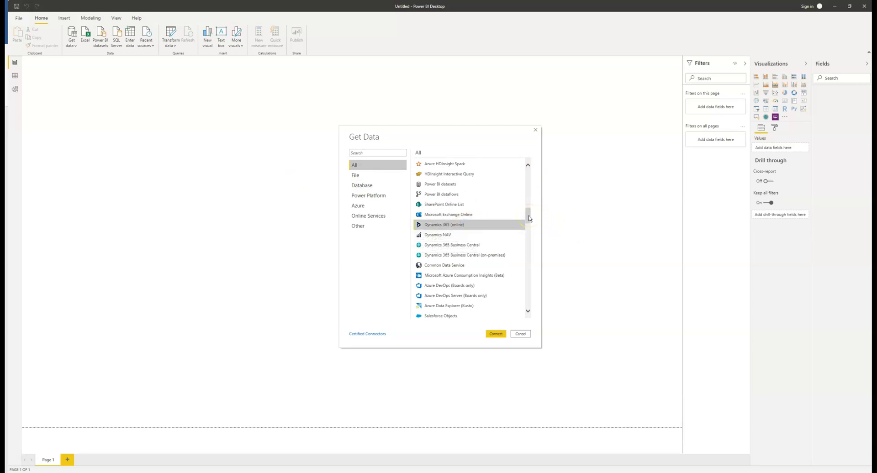
click(497, 334)
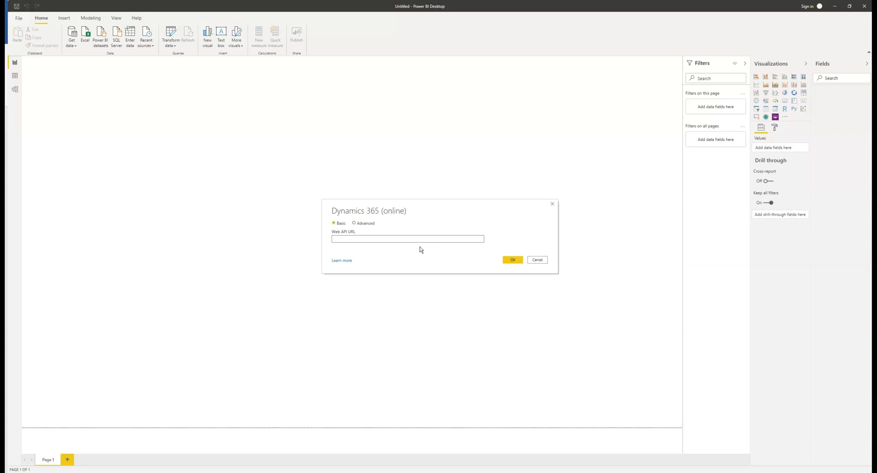
Submit the pasted Web API URL and choose Organizational account authentication.
key(ctrl+v)
click(518, 259)
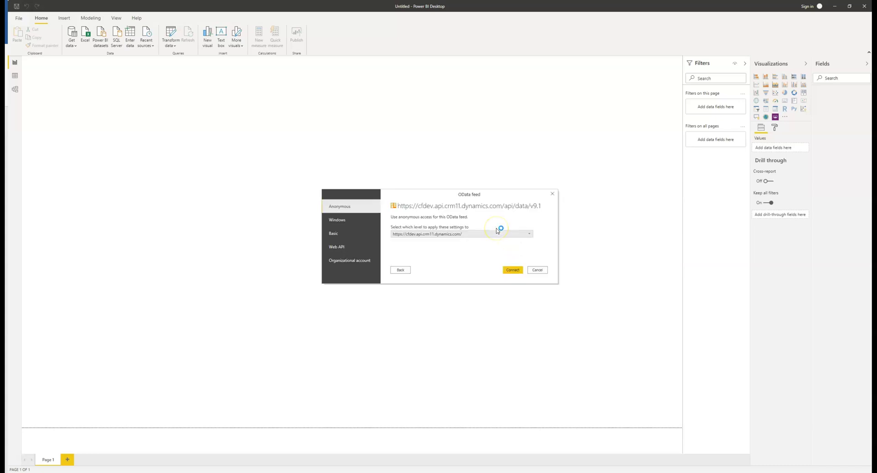
click(357, 261)
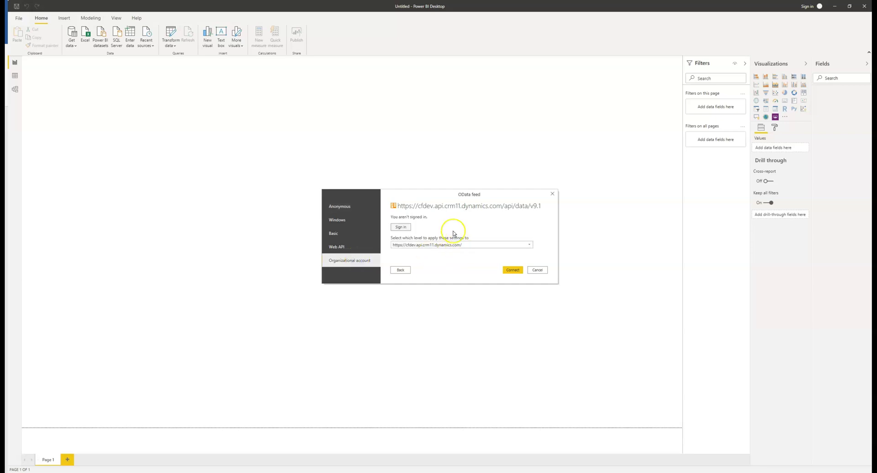
Sign in with the work account's password and connect to the Dynamics 365 feed.
click(410, 227)
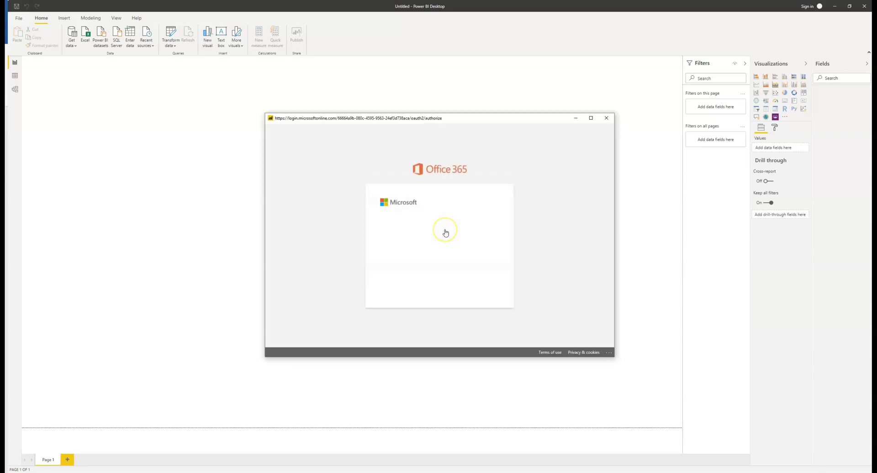
click(446, 234)
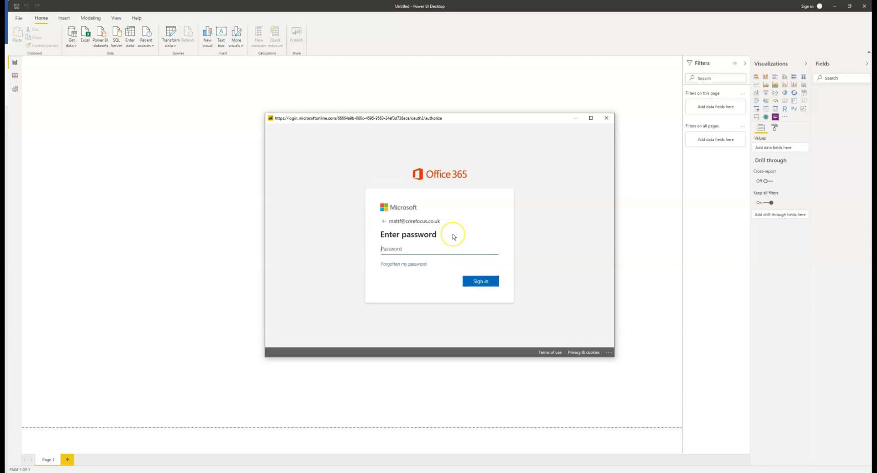
text(•••••••••)
key(Return)
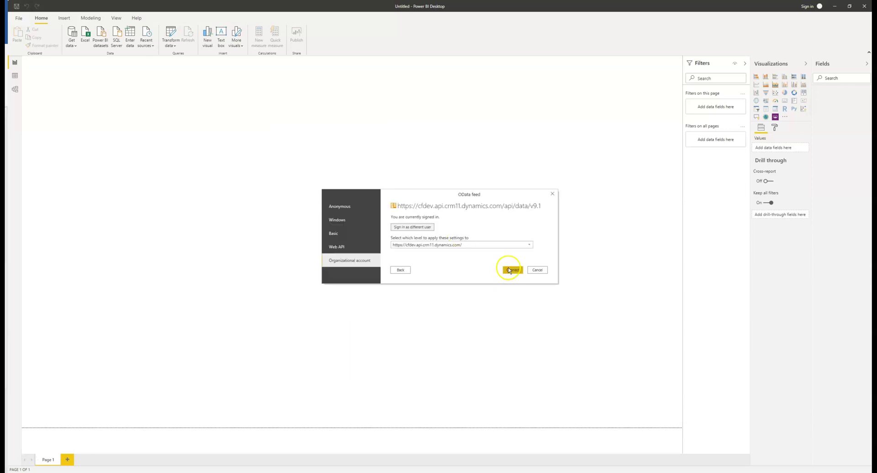
click(510, 270)
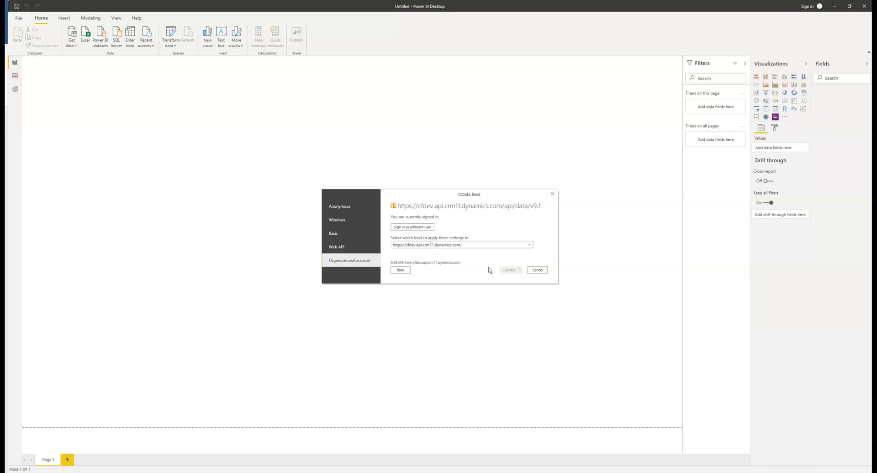
click(489, 270)
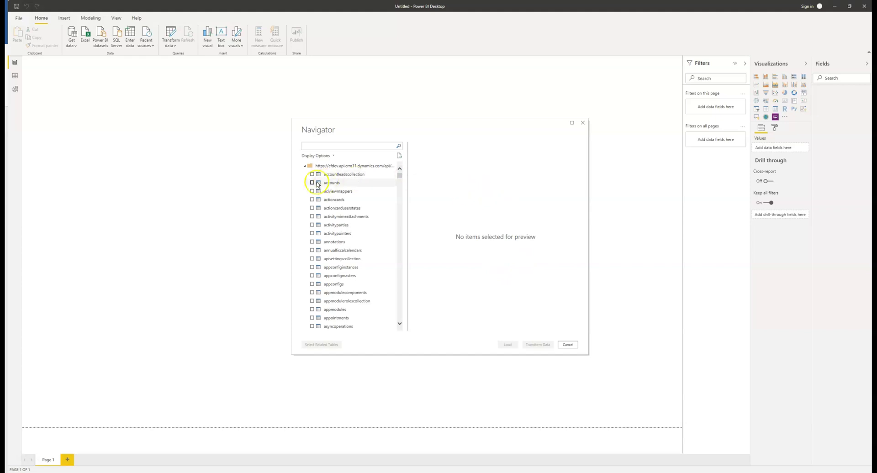
Tick the accounts and opportunities tables in Navigator and send them to Power Query Editor.
click(312, 183)
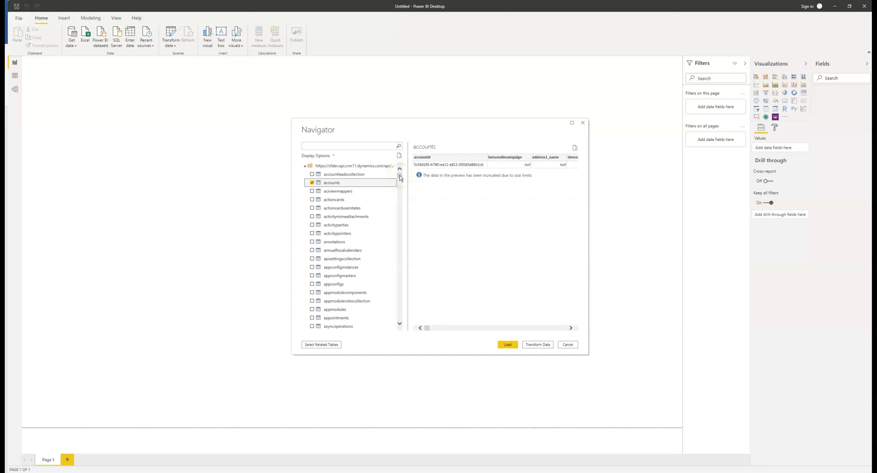
drag(400, 177, 405, 279)
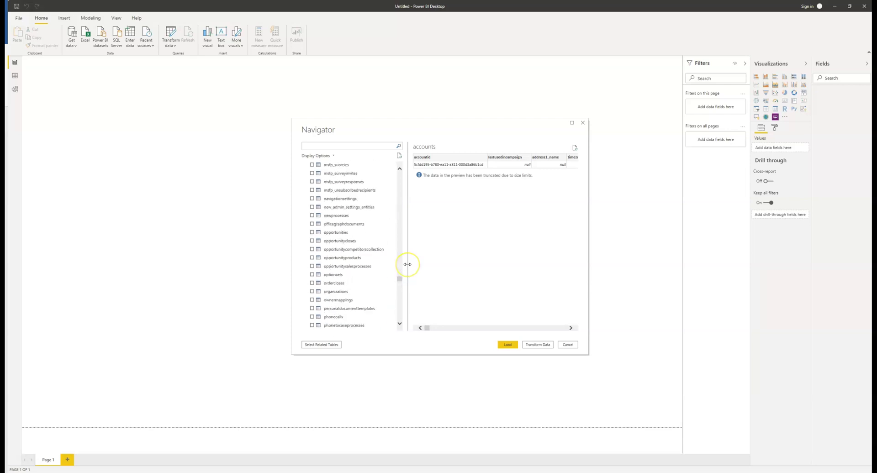
click(312, 233)
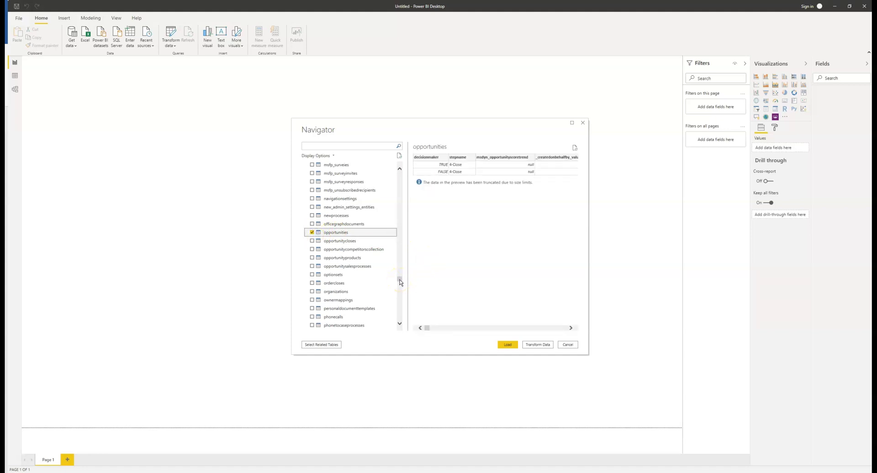
drag(400, 282, 402, 167)
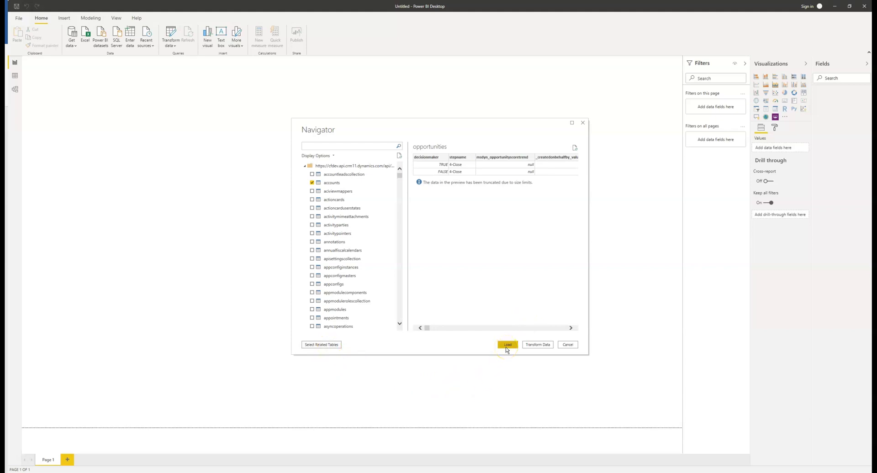
click(538, 345)
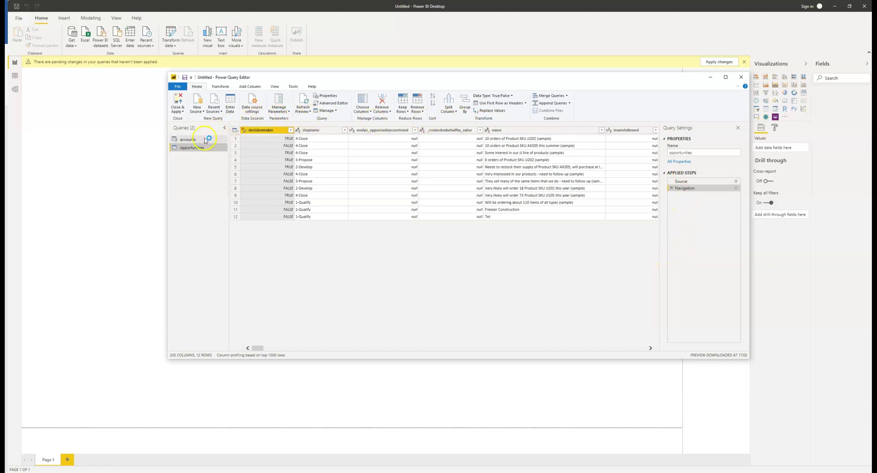
click(183, 140)
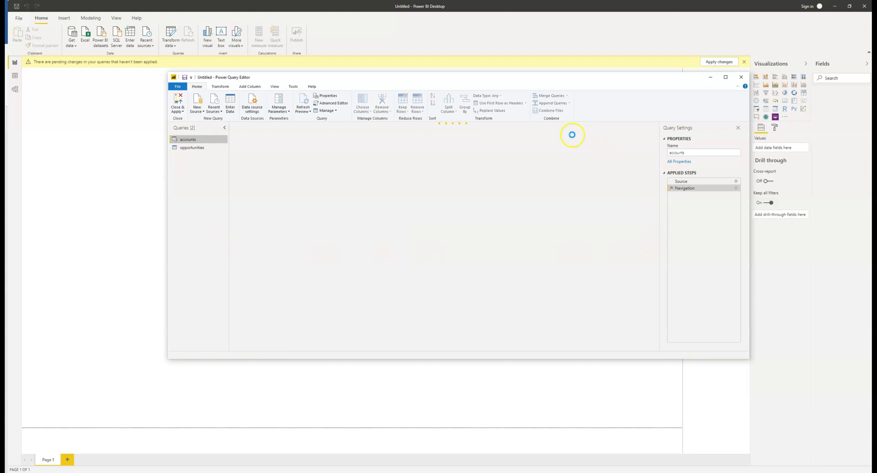
click(726, 81)
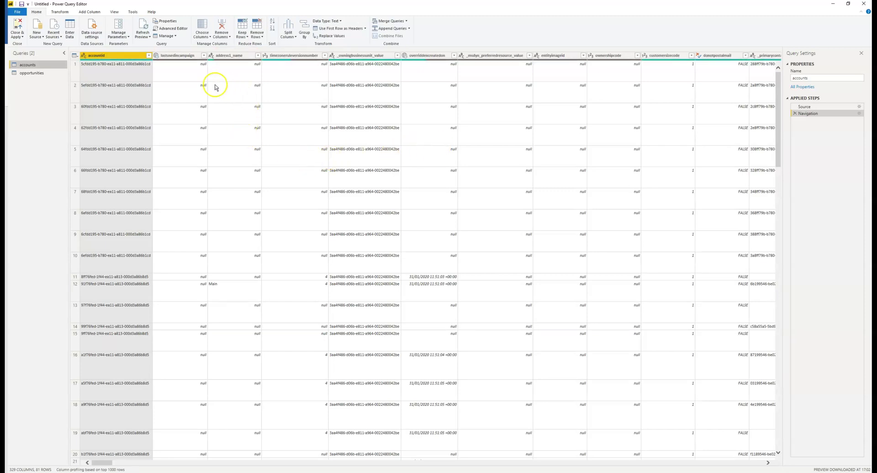
Open Choose Columns for the accounts query and untick Select All.
click(204, 37)
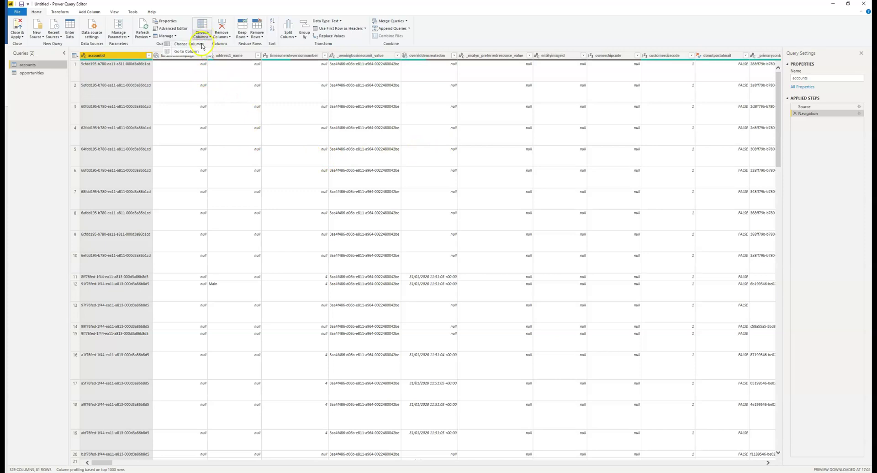
click(202, 45)
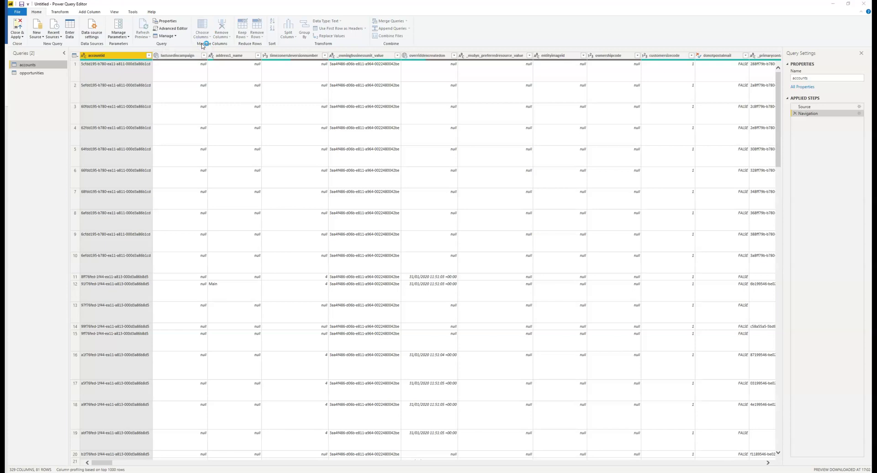
click(288, 75)
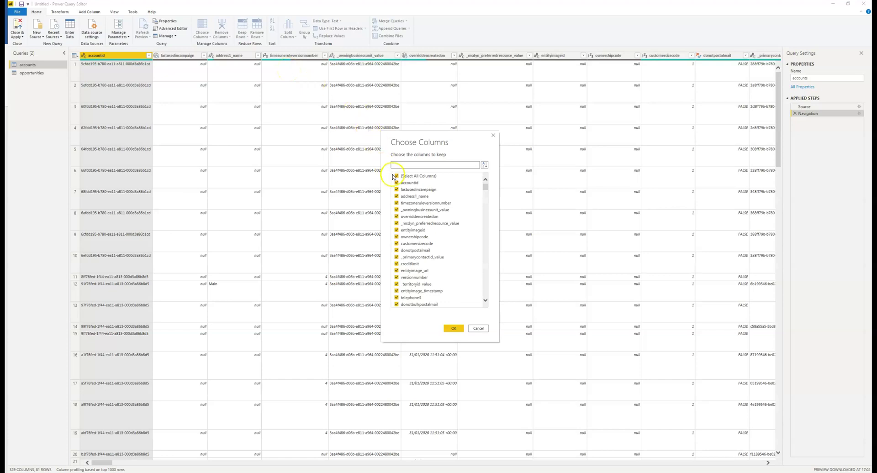
click(396, 177)
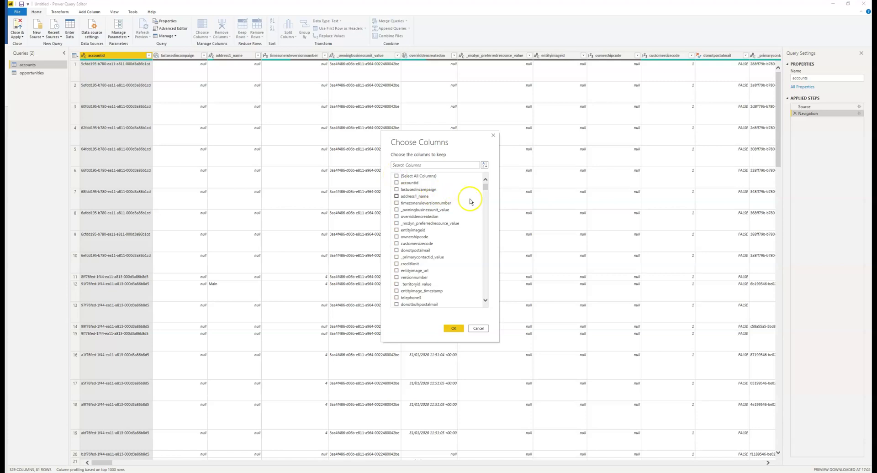
Search for and keep only the name, accountnumber and accountratingcode columns.
click(421, 164)
text(Name)
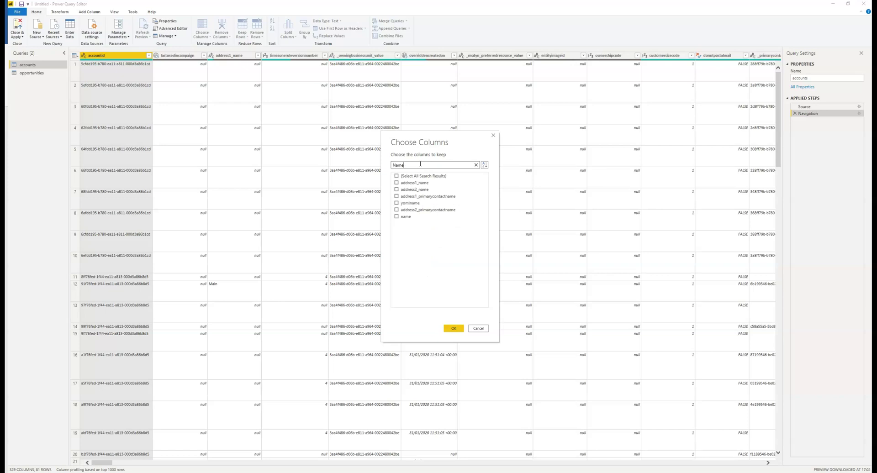
click(396, 217)
double_click(408, 166)
text(Number)
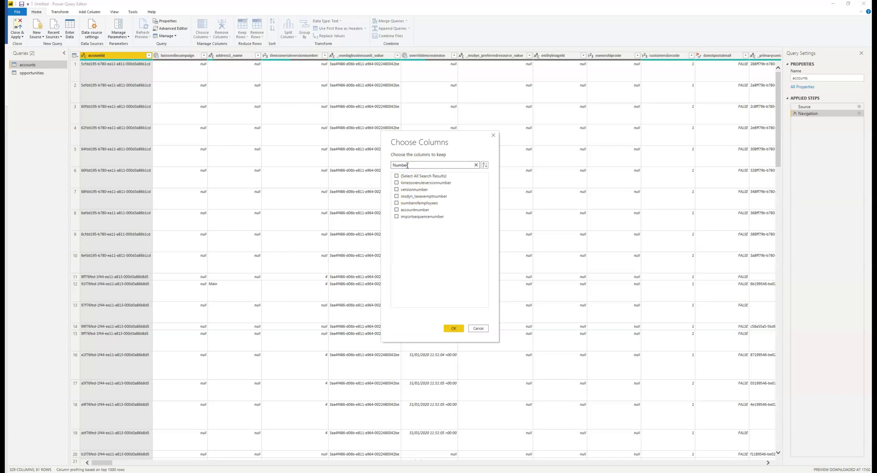
click(406, 212)
double_click(412, 165)
text(Rating)
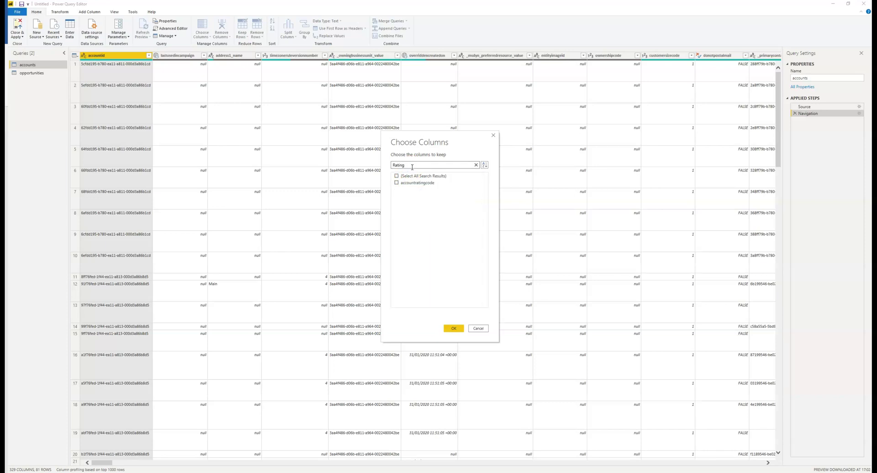
click(433, 183)
click(452, 327)
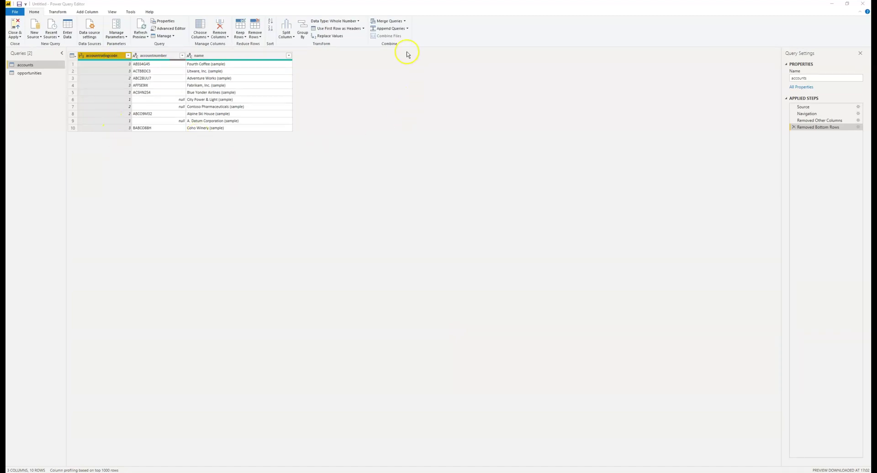
Change the accountratingcode column's data type from Whole Number to Text.
click(345, 21)
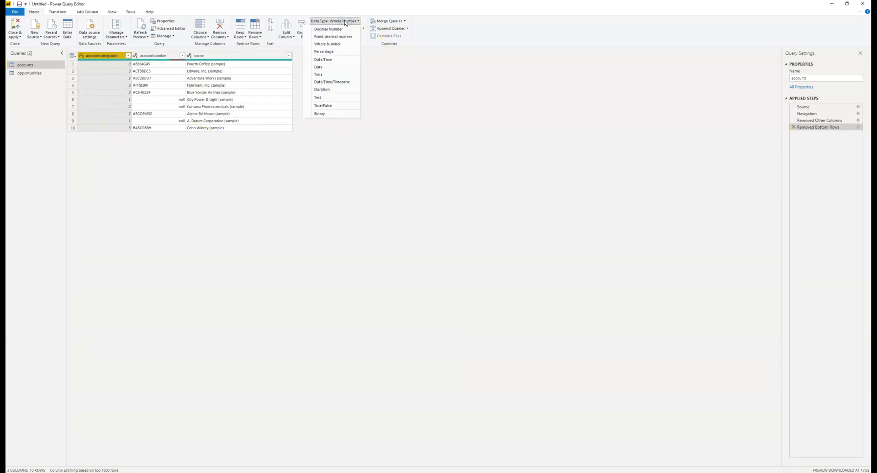
click(337, 97)
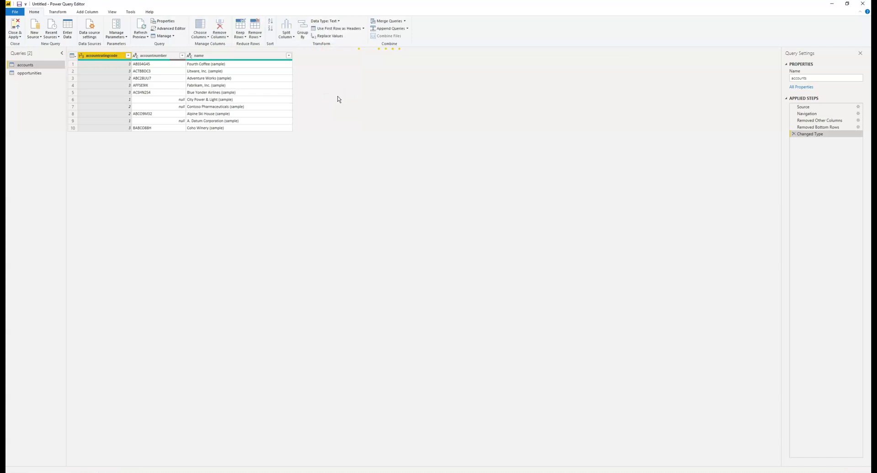
click(117, 64)
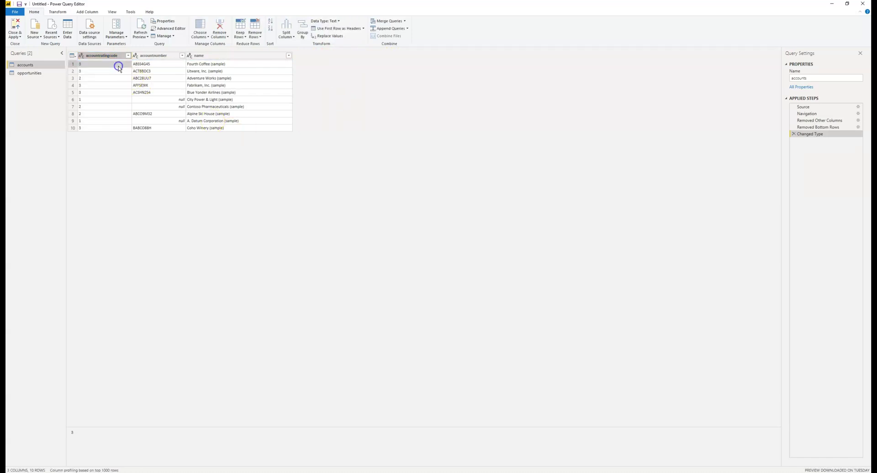
click(119, 57)
Replace rating 3 with Bronze and rating 2 with Silver in accountratingcode.
right_click(119, 57)
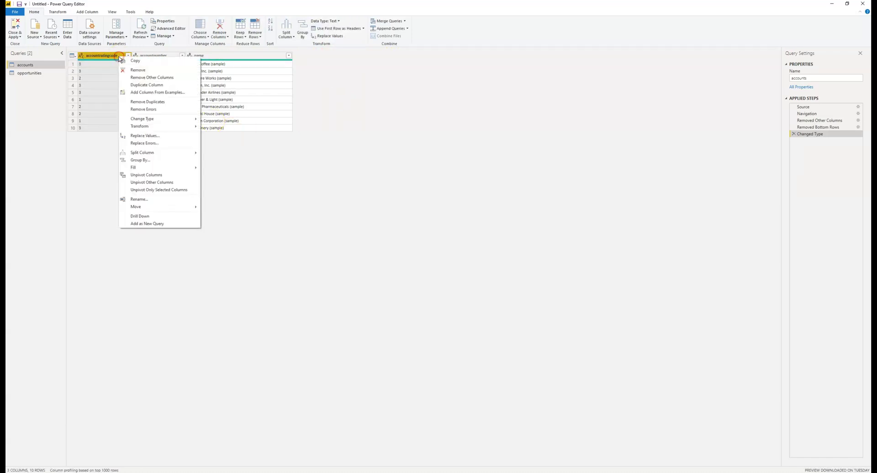
click(177, 139)
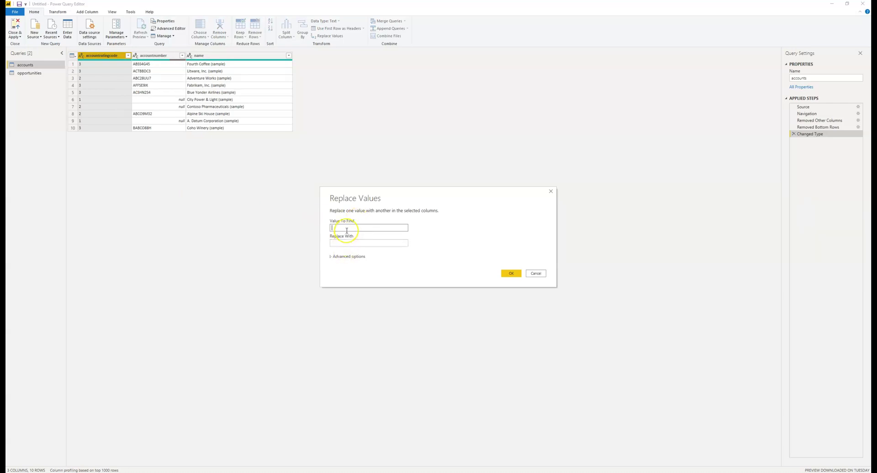
click(442, 247)
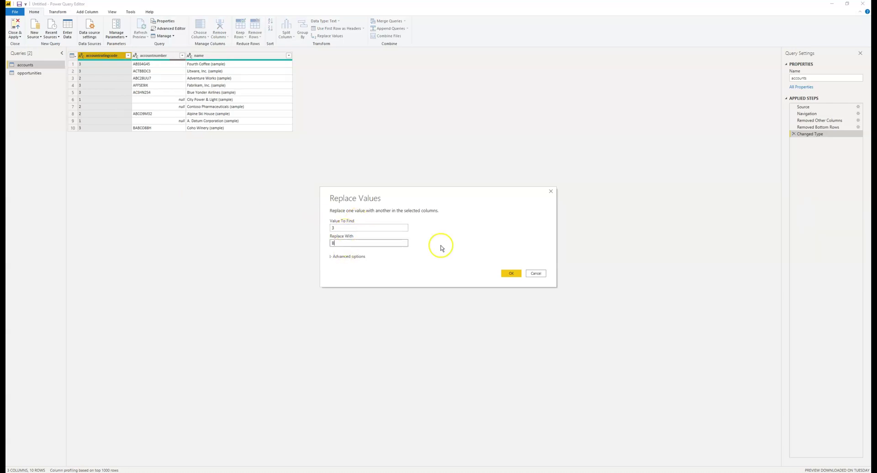
click(511, 273)
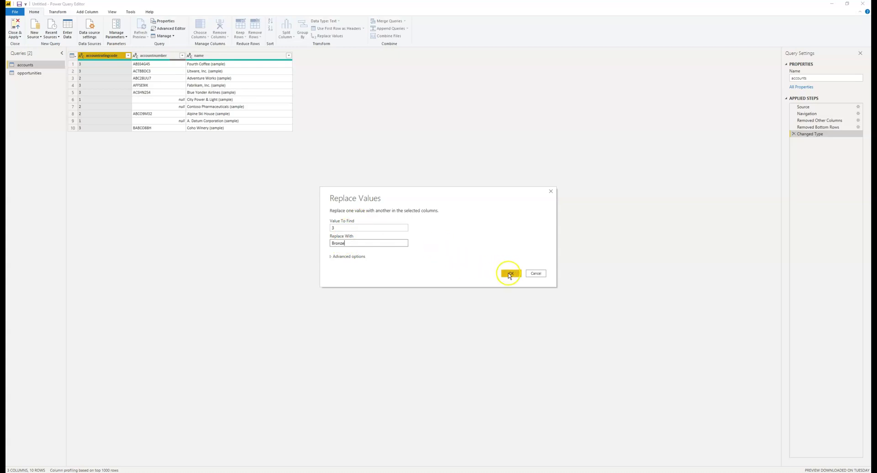
right_click(104, 56)
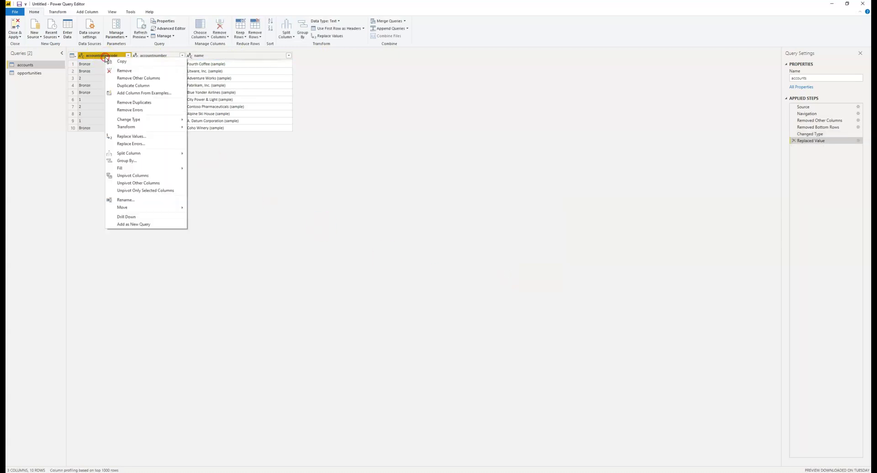
click(151, 136)
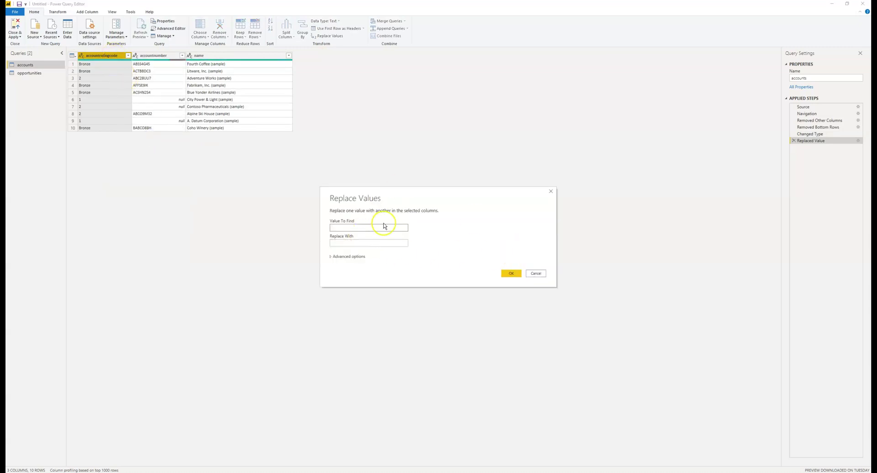
key(Tab)
click(520, 274)
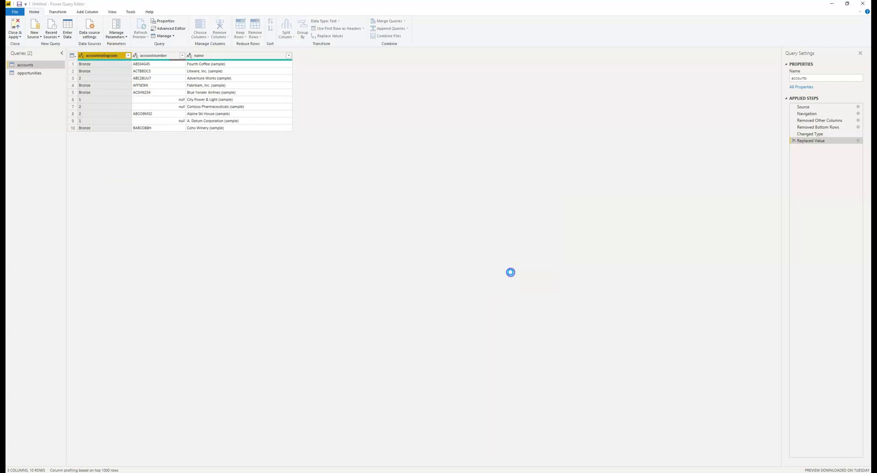
Replace rating 1 with Gold, then switch to the opportunities query.
right_click(103, 55)
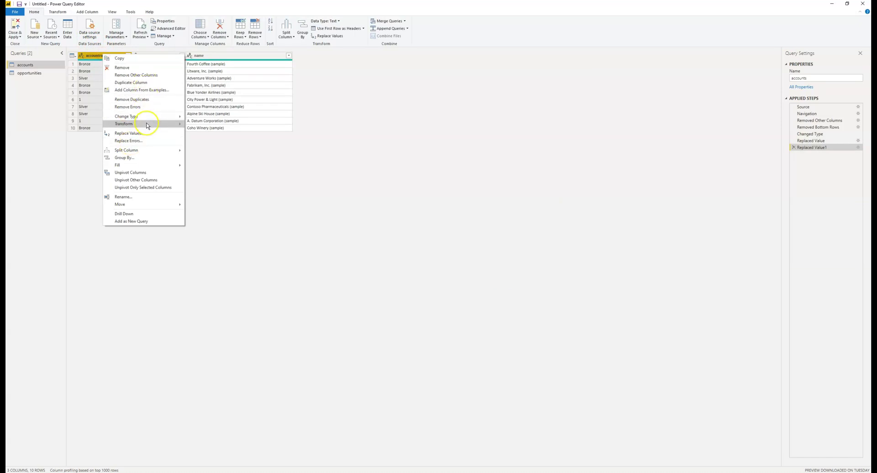
click(150, 136)
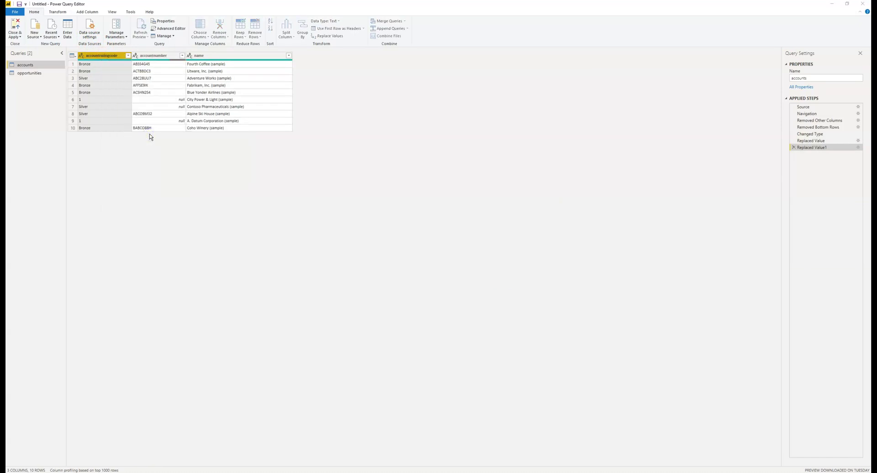
text(1)
key(Tab)
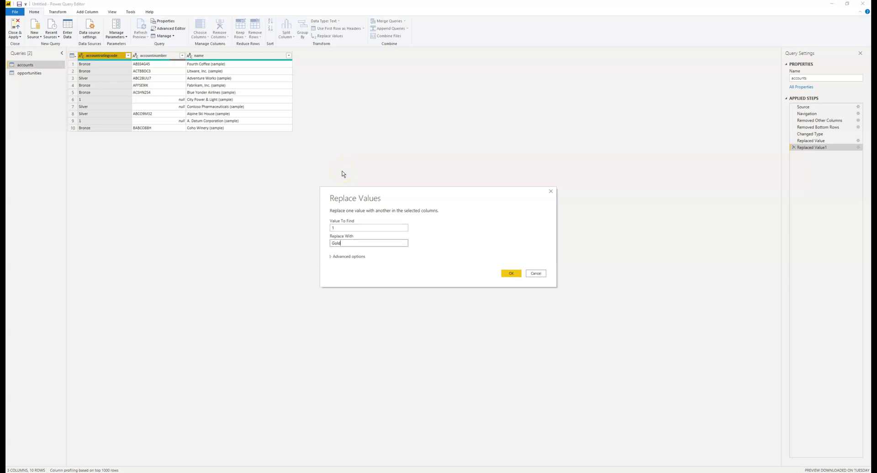
click(512, 274)
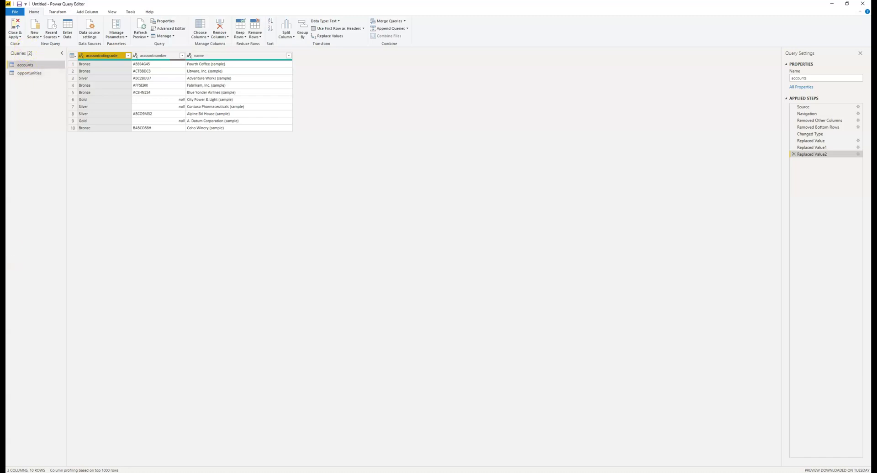
click(34, 73)
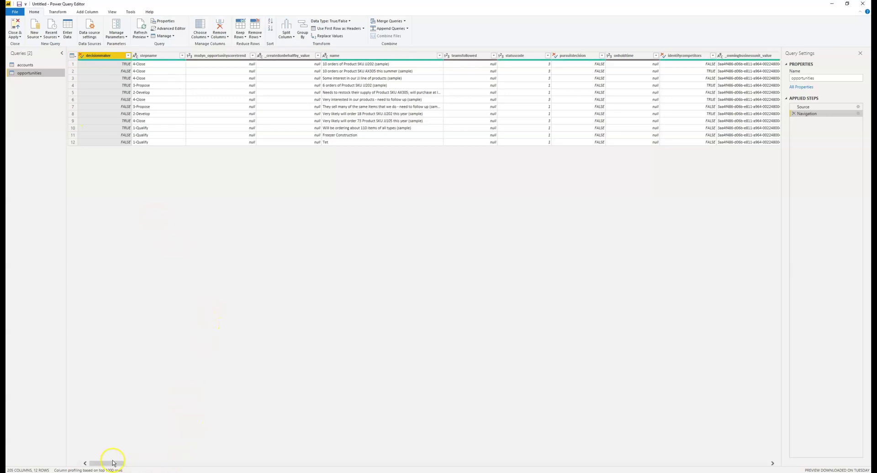
drag(113, 464, 120, 464)
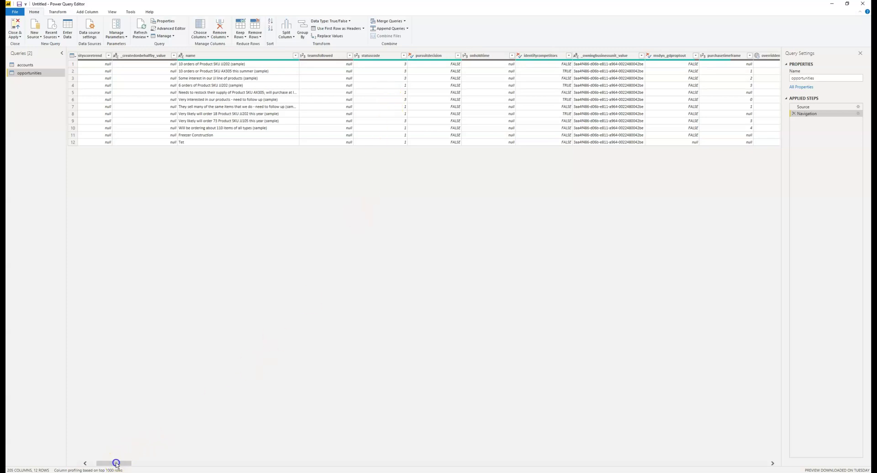
drag(116, 464, 228, 454)
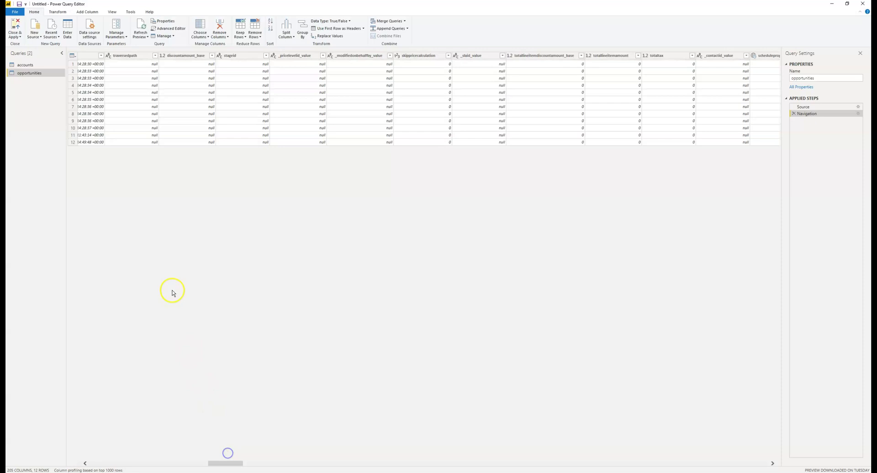
Close & Apply the query changes to load accounts and opportunities into the report.
click(20, 37)
click(27, 51)
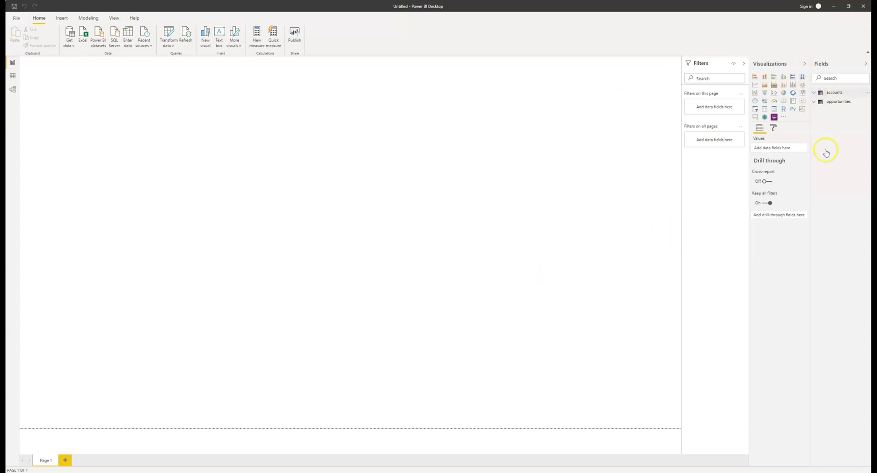
Add a pie chart with accountratingcode as Legend and its count as Values, then enlarge it.
click(831, 92)
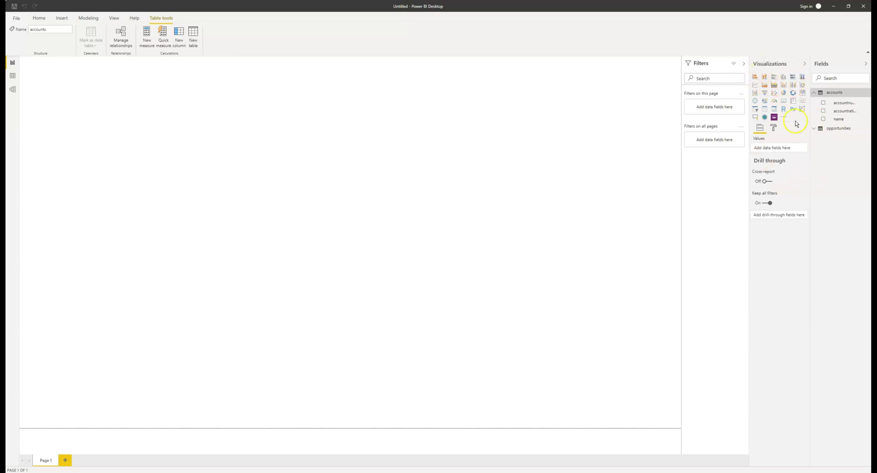
click(784, 94)
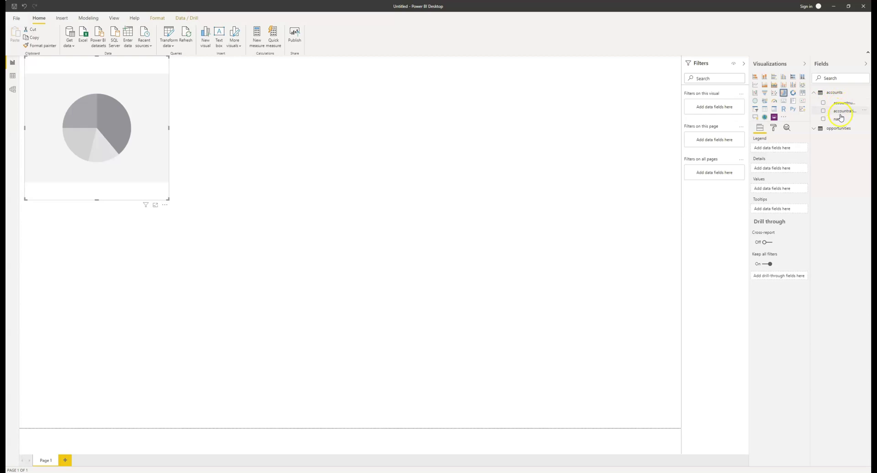
drag(844, 115, 780, 147)
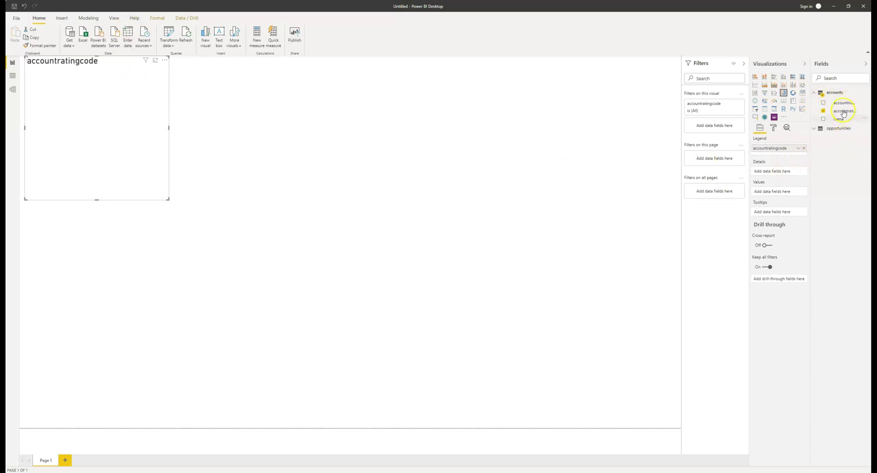
drag(845, 111, 784, 192)
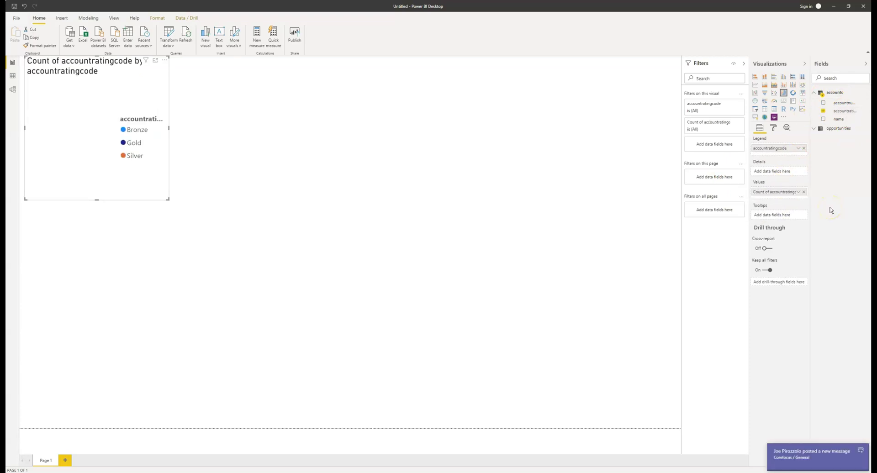
drag(89, 71, 97, 74)
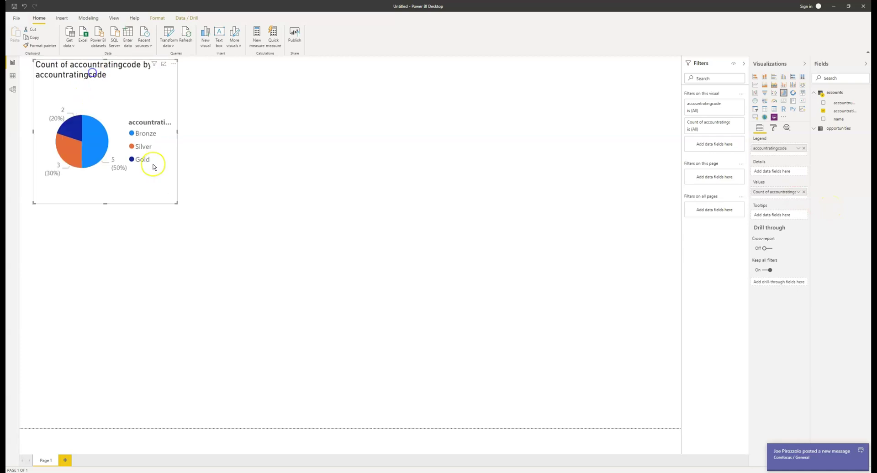
drag(176, 202, 220, 223)
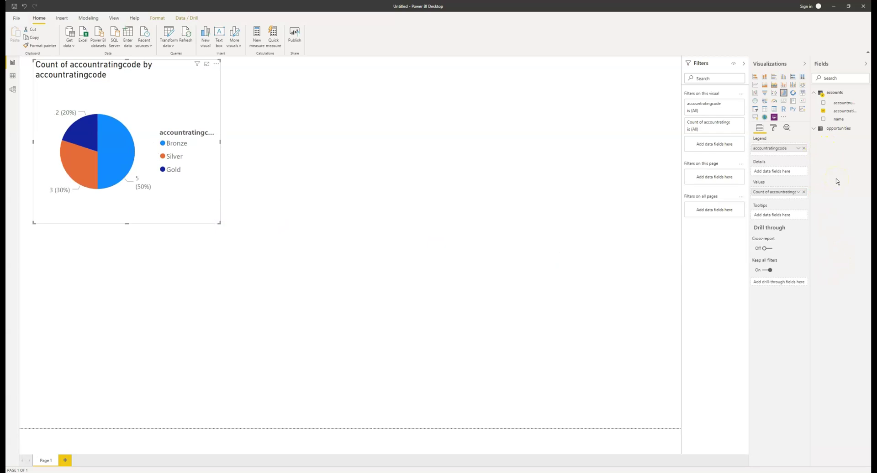
Set the pie chart's detail label style to Data value and turn its title off.
click(776, 128)
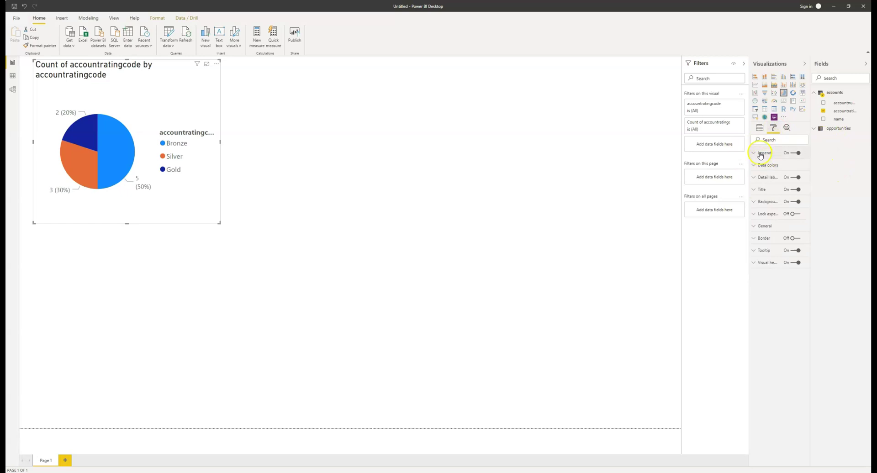
click(797, 153)
click(797, 154)
click(761, 177)
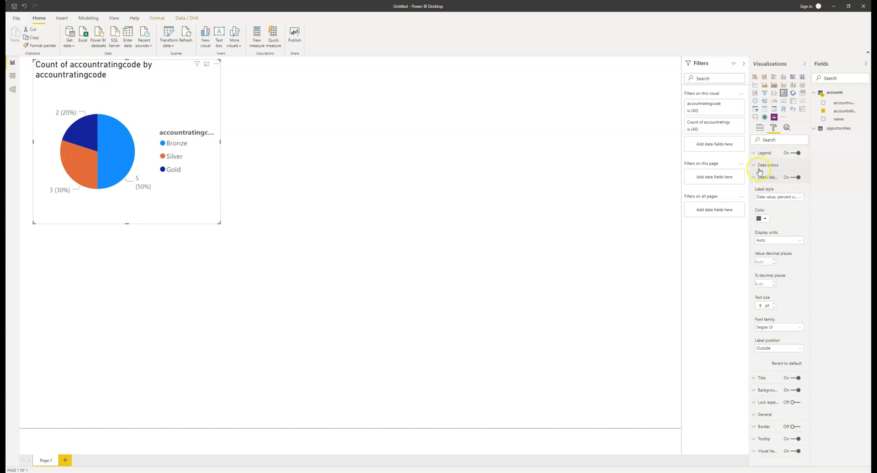
click(760, 168)
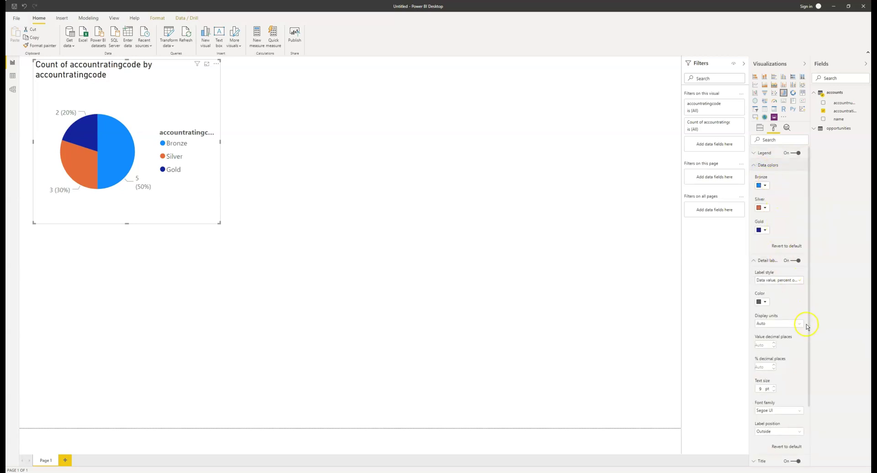
drag(807, 327, 809, 370)
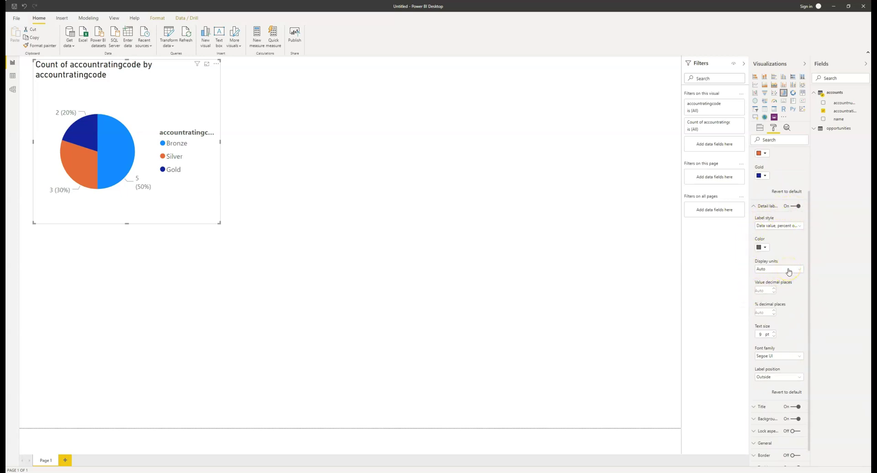
click(792, 227)
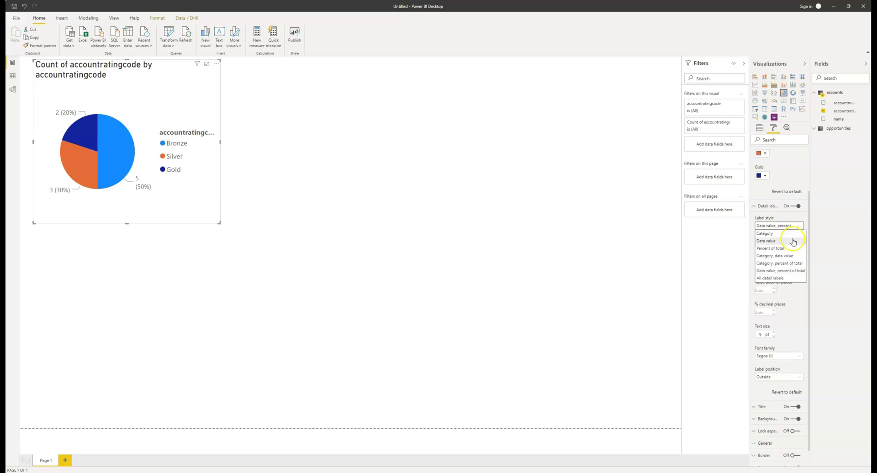
click(793, 241)
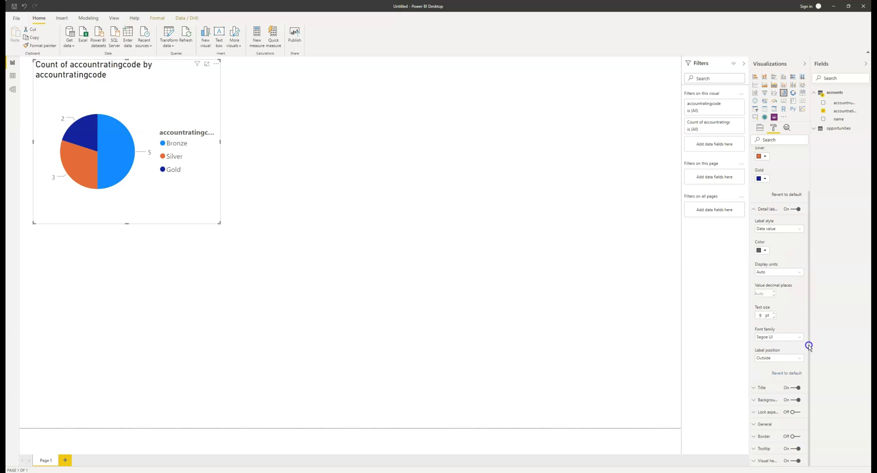
click(796, 388)
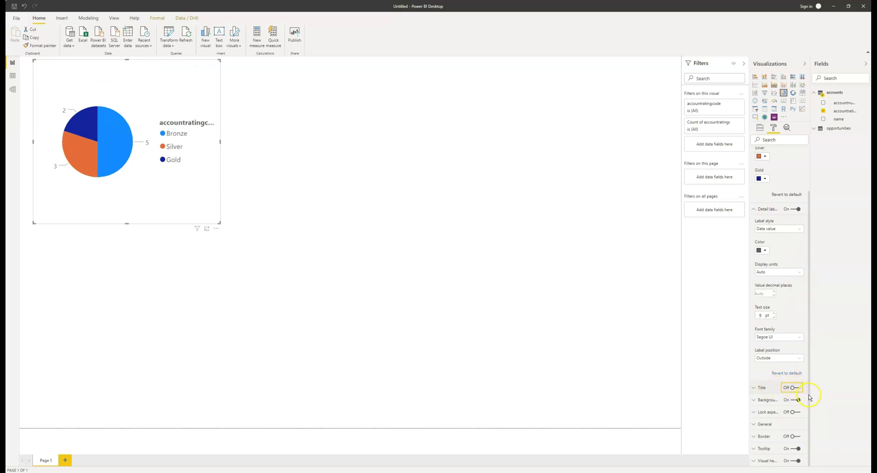
Rename the accountratingcode field to Rating so the pie chart legend reads Rating.
right_click(846, 111)
click(837, 163)
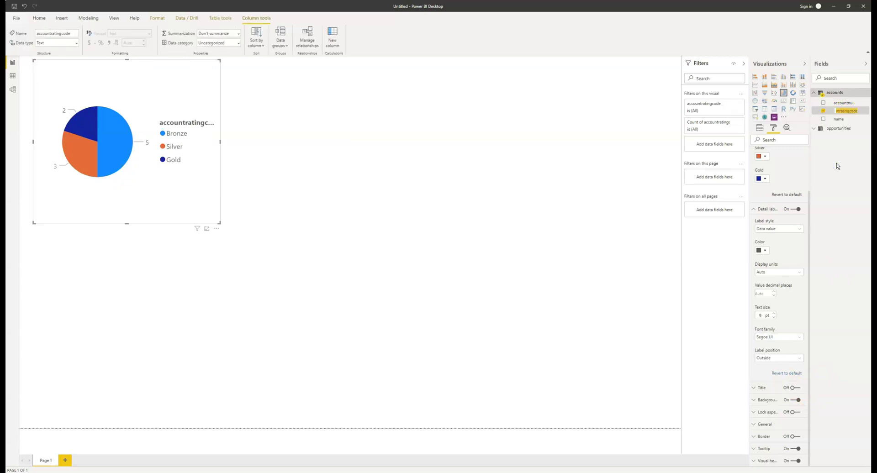
text(Ratigng)
key(Return)
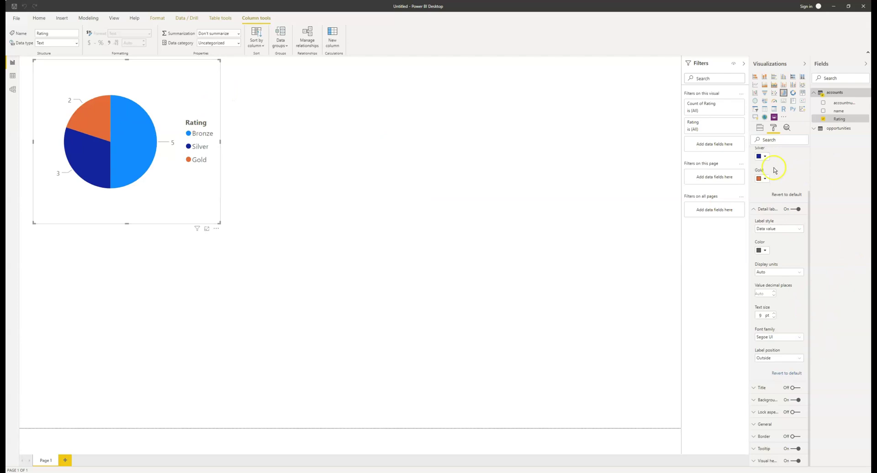
scroll(767, 252, up, 2)
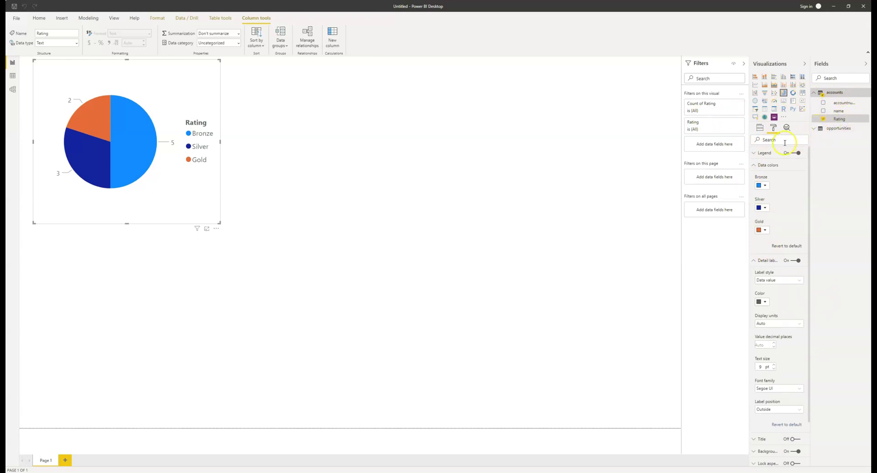
Check the pie chart's fields, then add a new stacked column chart to the page.
click(760, 128)
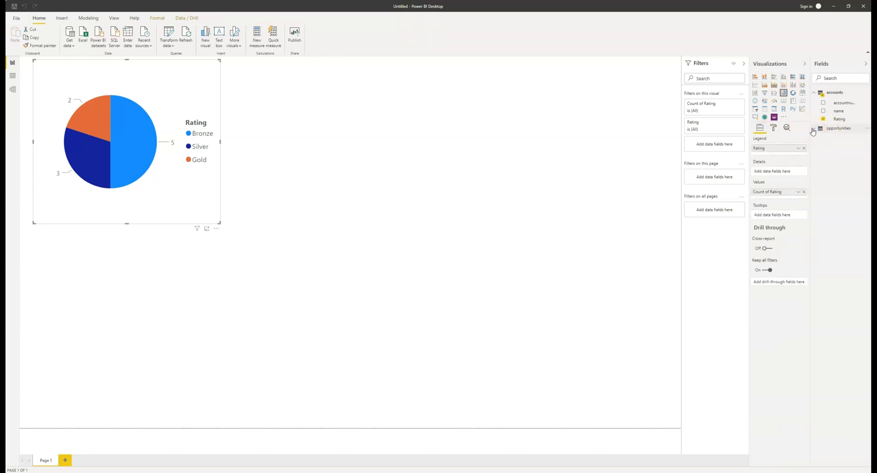
click(814, 131)
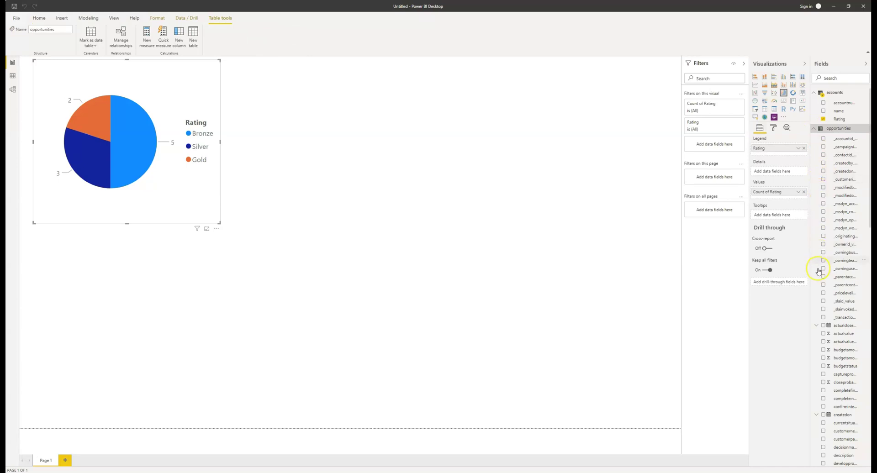
click(836, 319)
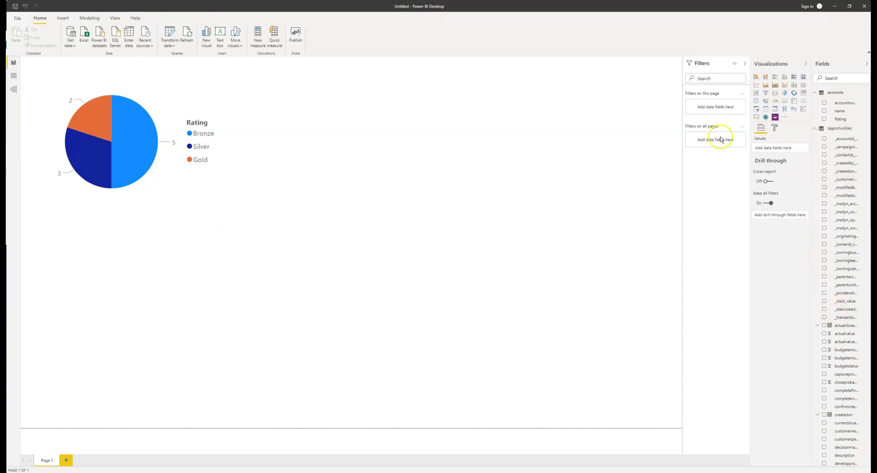
click(769, 79)
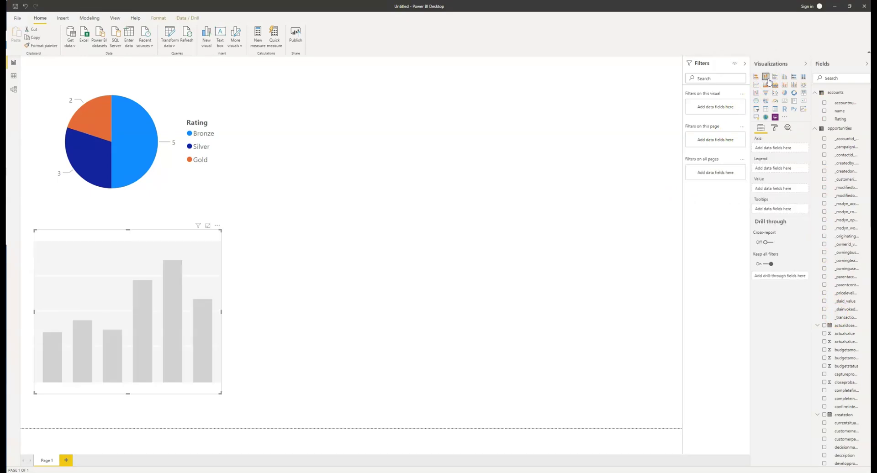
Chart estimatedvalue by opportunity name and widen the column chart beneath the pie.
click(837, 81)
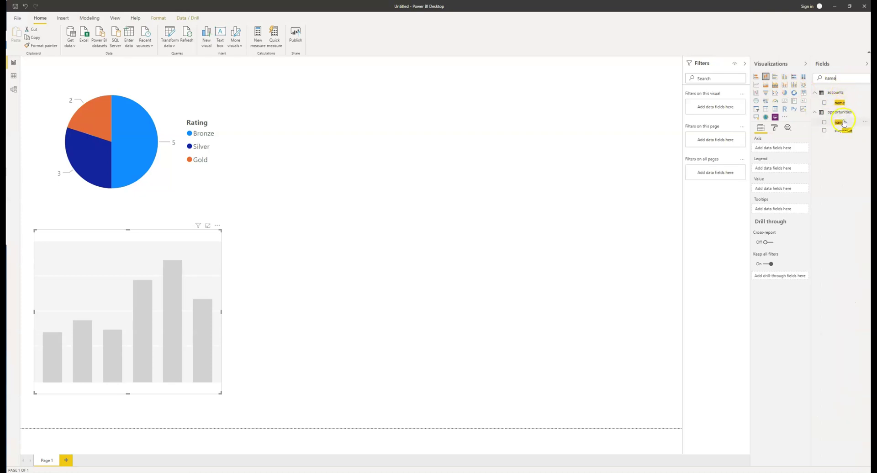
drag(844, 123, 798, 147)
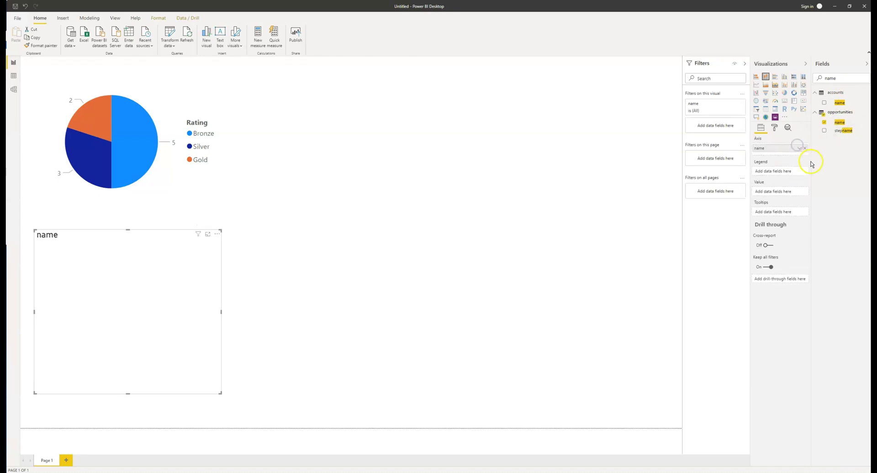
double_click(842, 82)
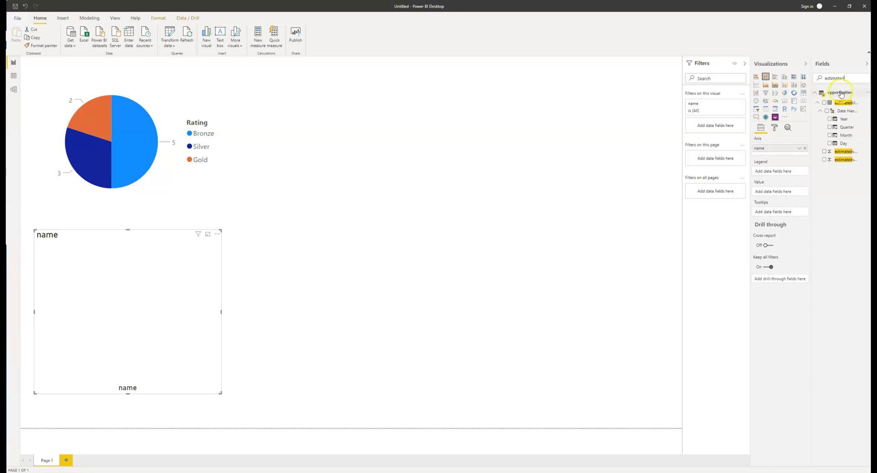
drag(844, 153, 784, 192)
drag(222, 313, 438, 310)
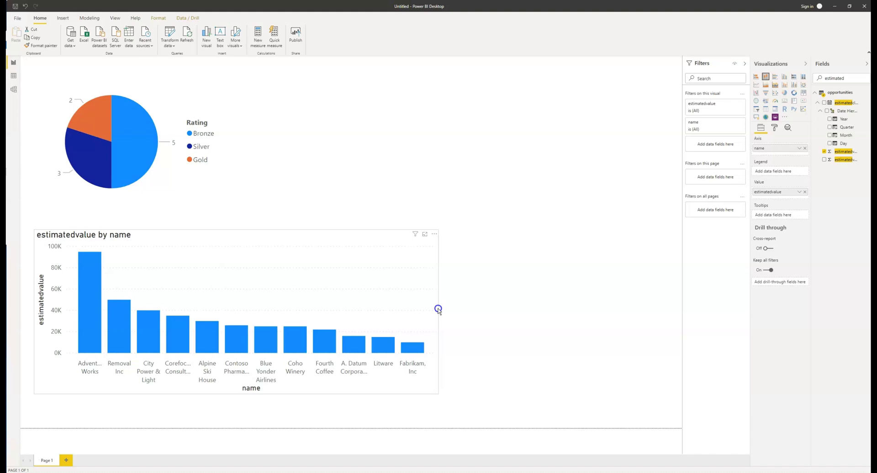